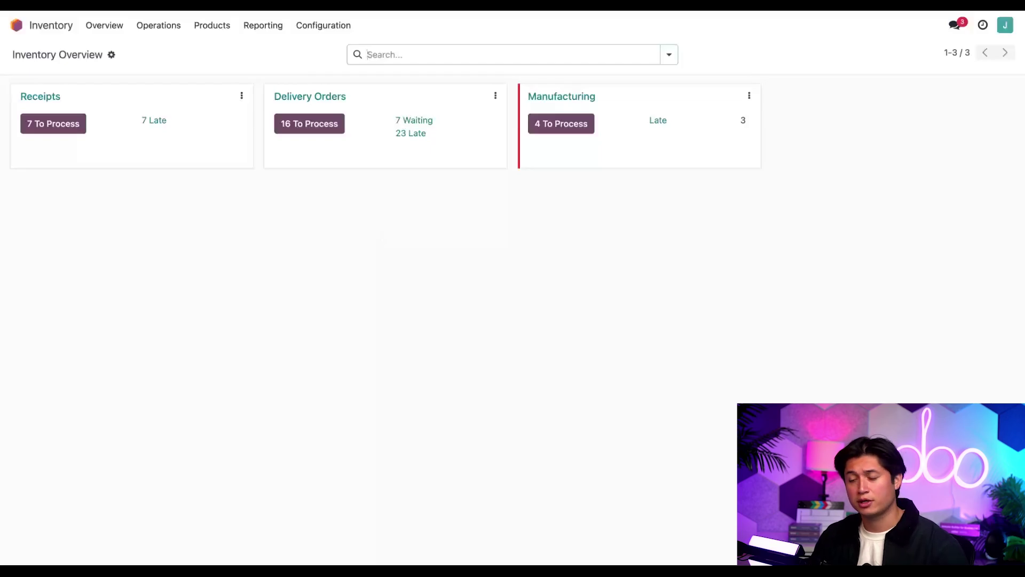
Open the Customized Desk Chair product and view its Buy reordering rule with min and max 0
click(214, 27)
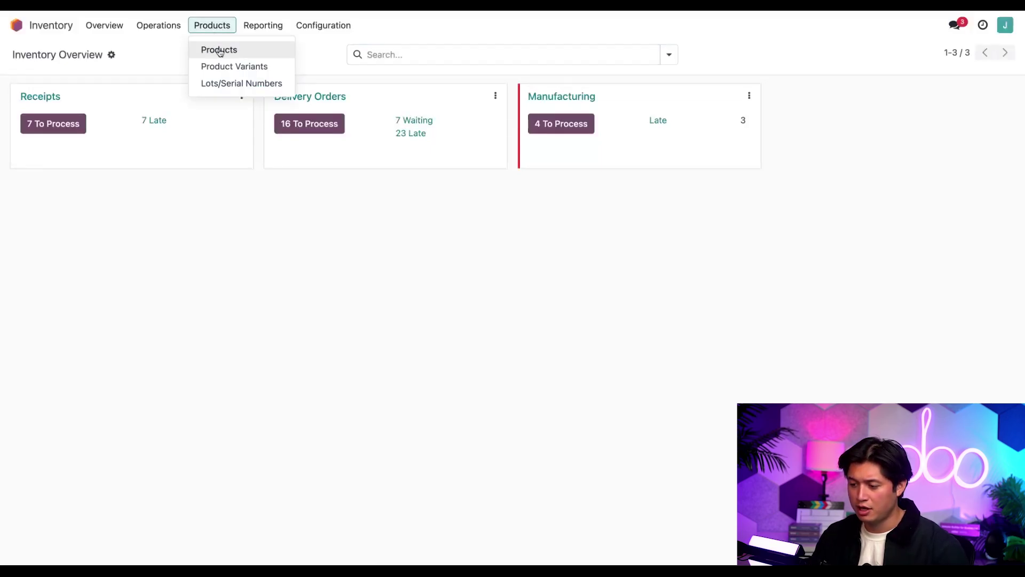
click(220, 52)
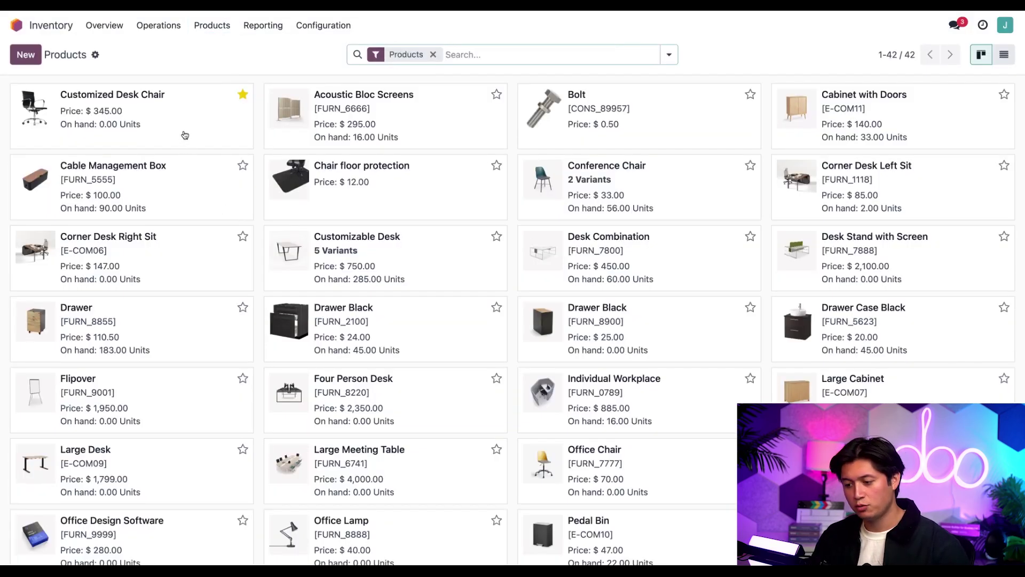
click(166, 120)
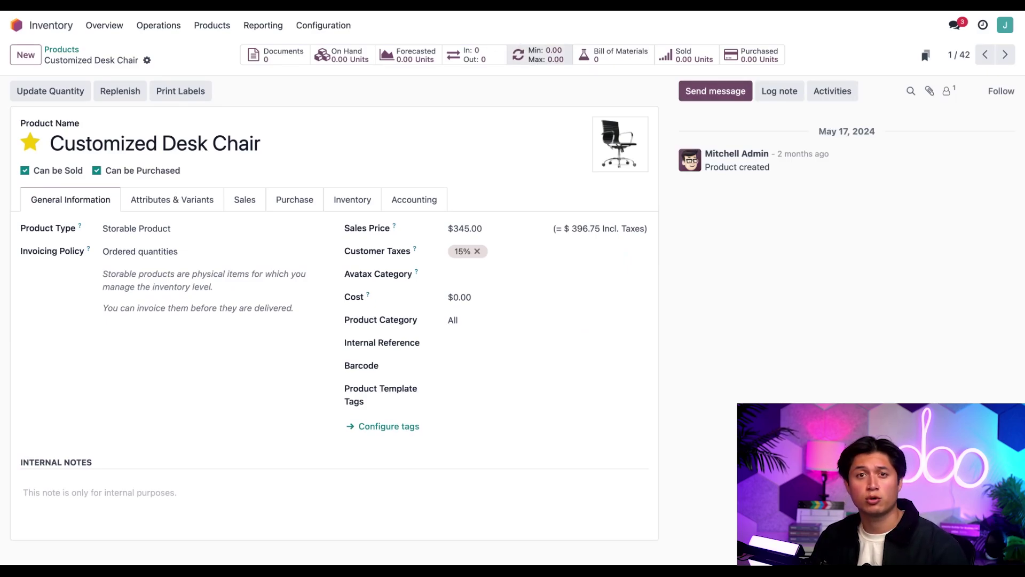
click(539, 54)
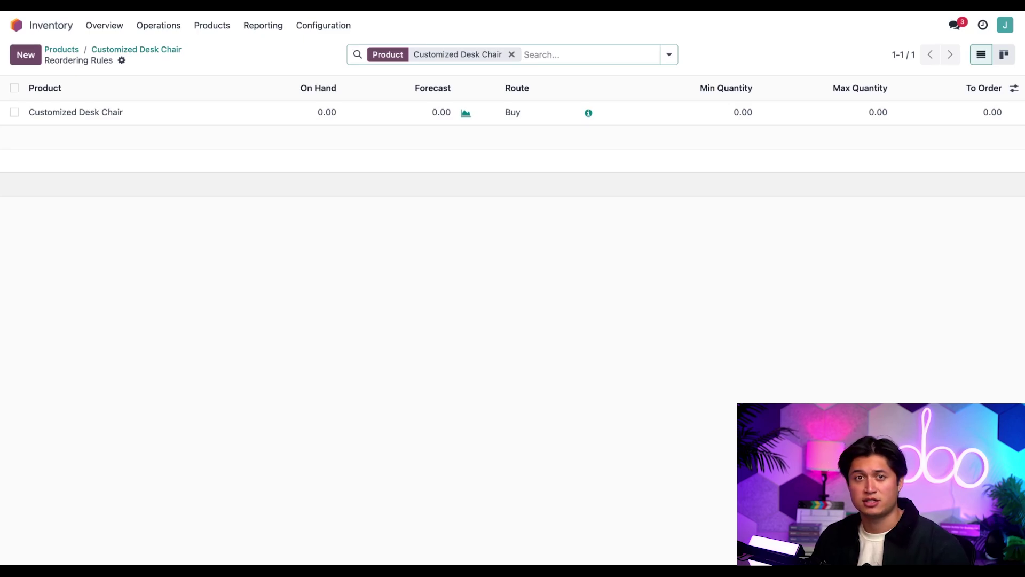
Return to the Customized Desk Chair form to show its Buy route and 14-day customer lead time
click(137, 50)
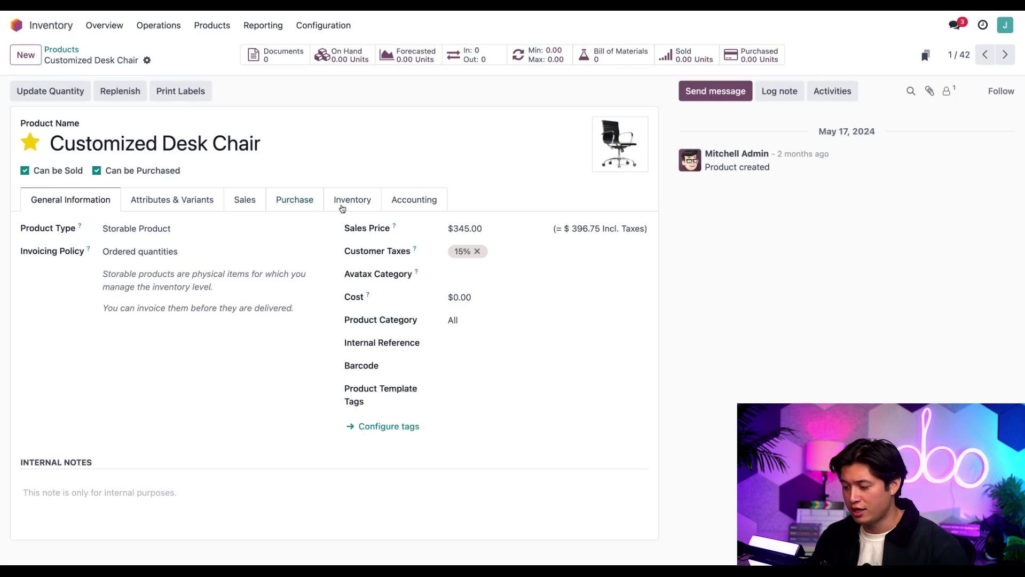
click(344, 202)
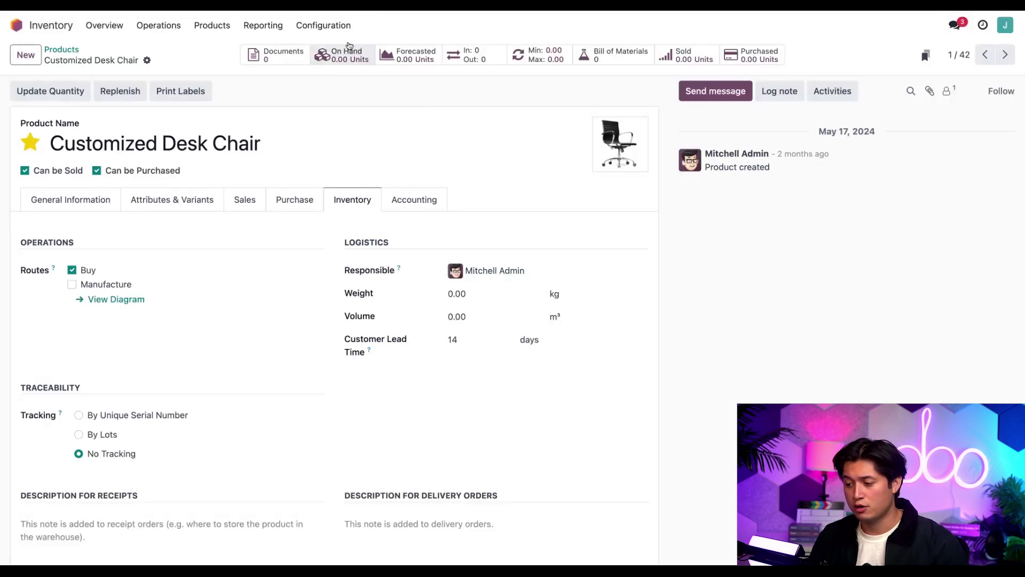
Filter Inventory settings by 'lead time' to show security lead times of 1, 3 and 1 days
click(326, 25)
click(332, 53)
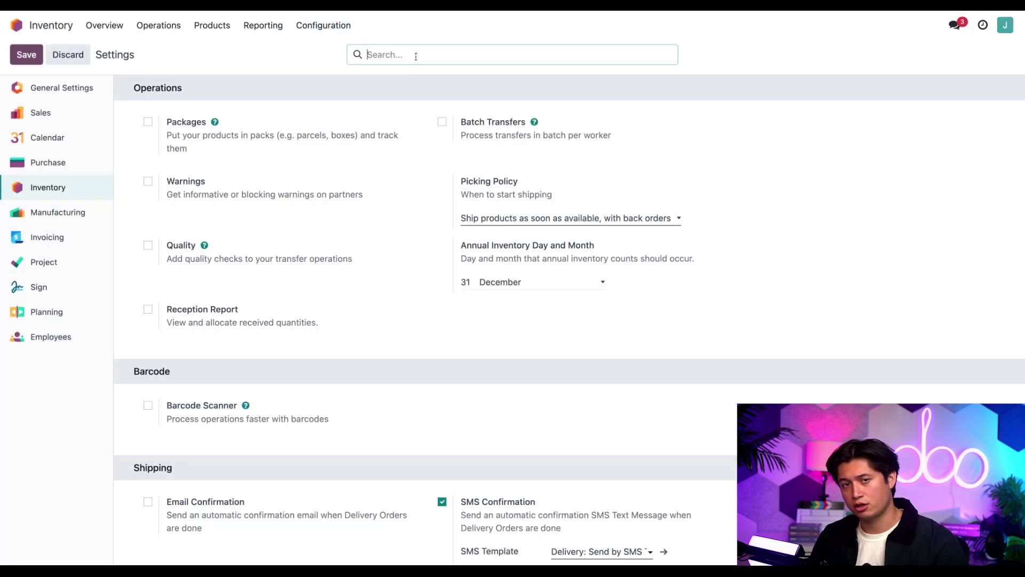
text(lead tme)
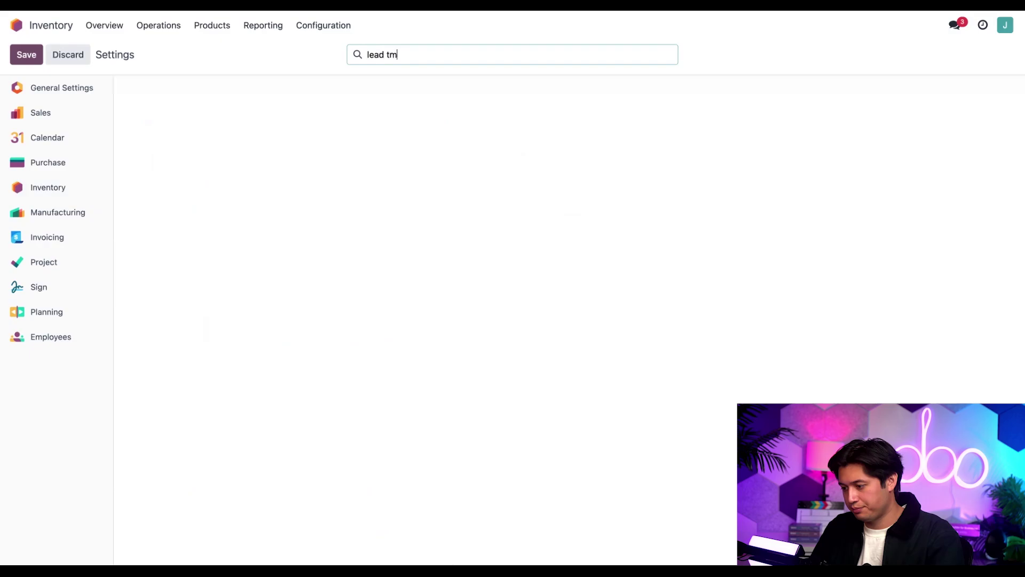
key(BackSpace)
key(BackSpace)
text(ime)
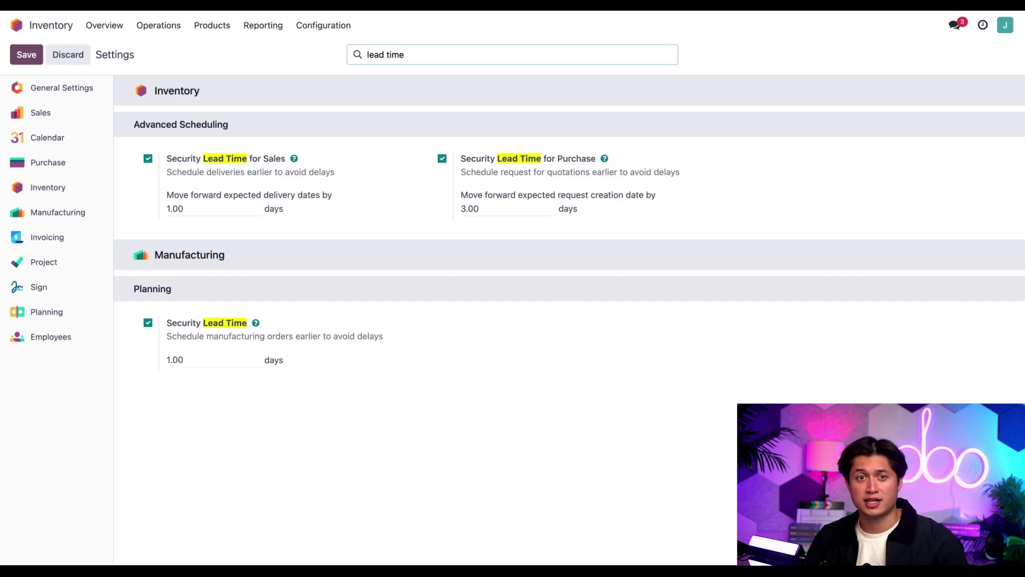
Create a Sales quotation for Deco Addict with one Customized Desk Chair at 345.00
click(16, 25)
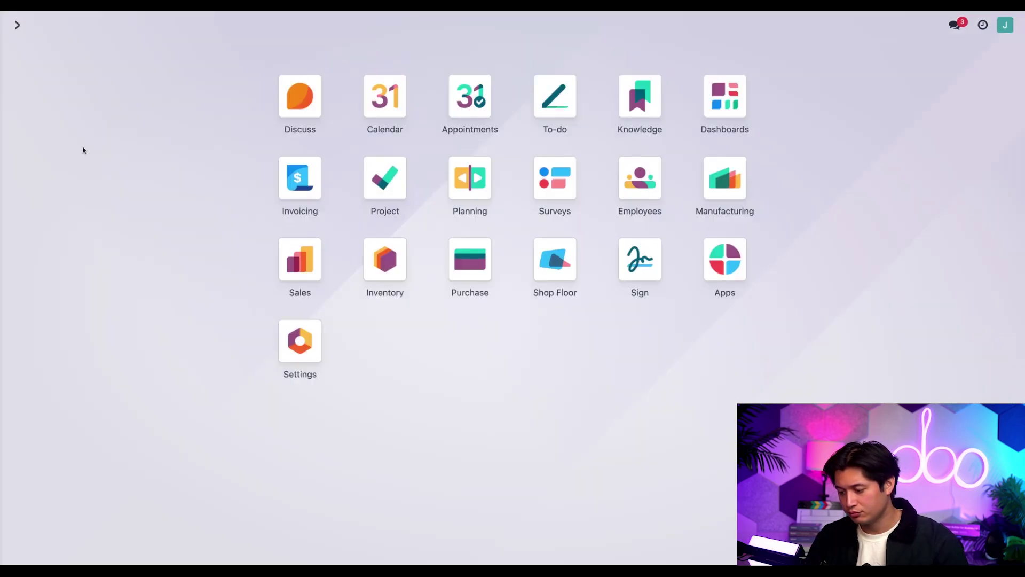
click(286, 275)
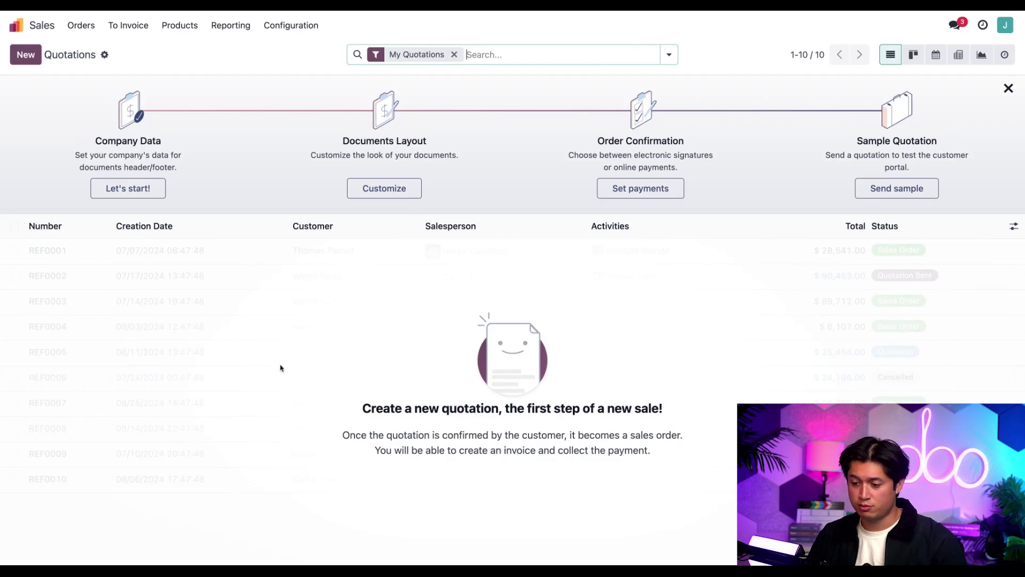
click(26, 54)
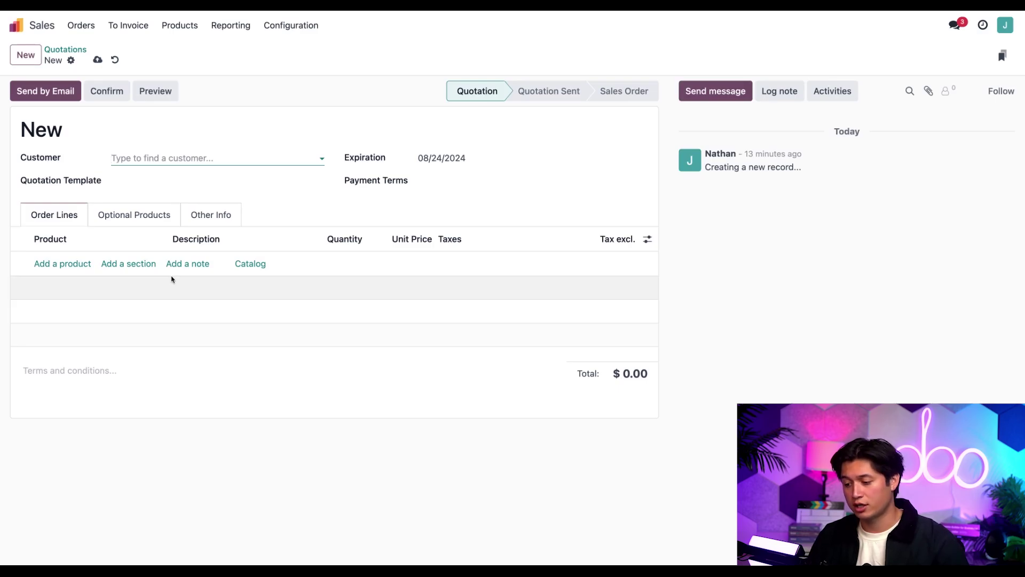
text(deco)
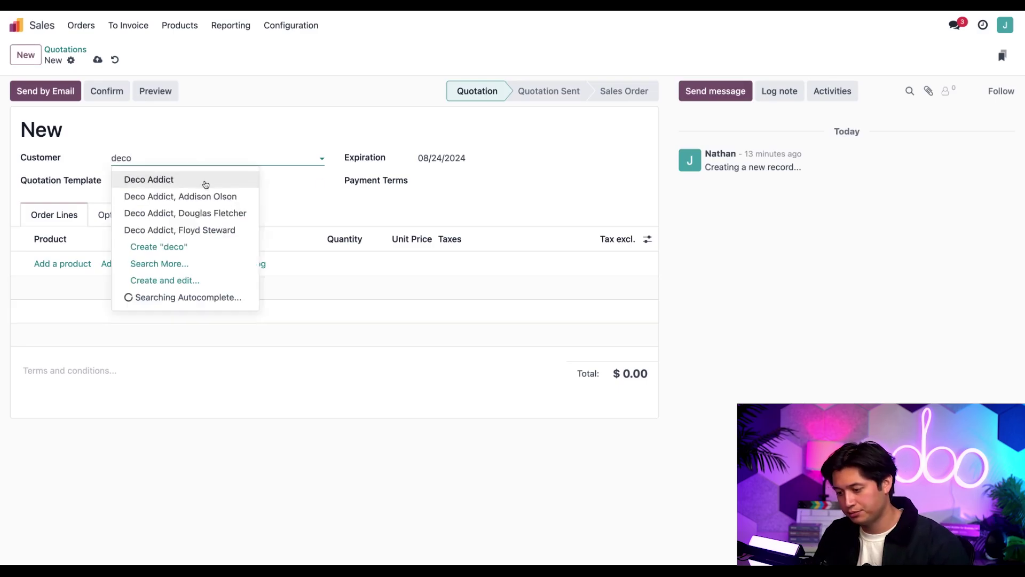
click(203, 184)
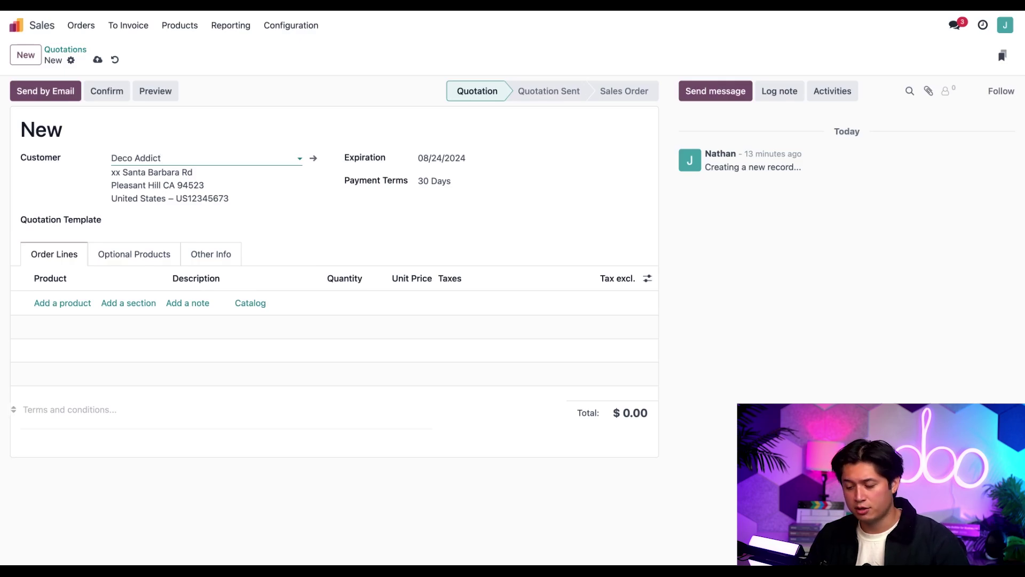
click(70, 303)
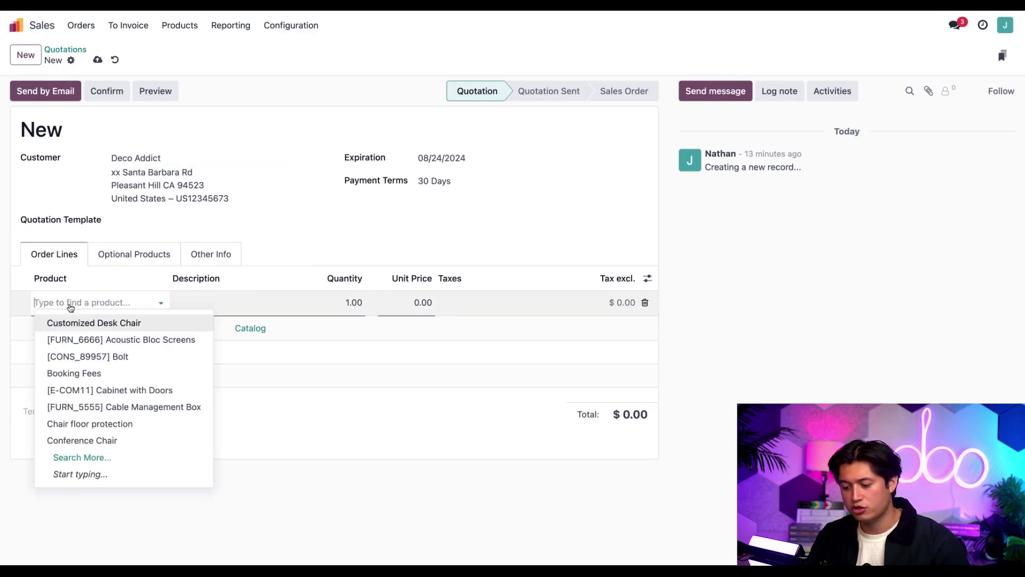
click(90, 323)
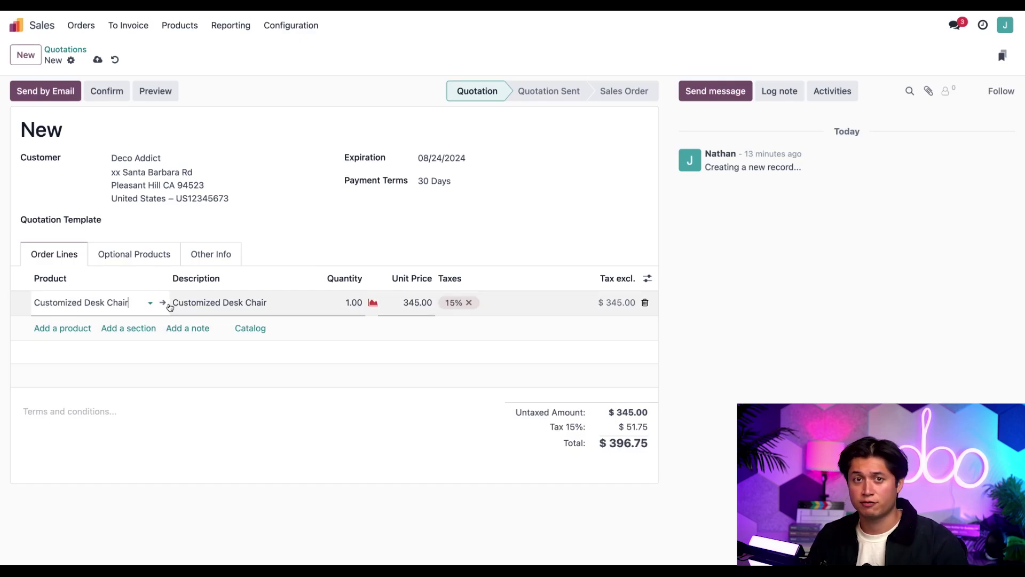
Confirm the quotation and select the unavailable chair line in its waiting delivery WH/OUT/00040
click(114, 95)
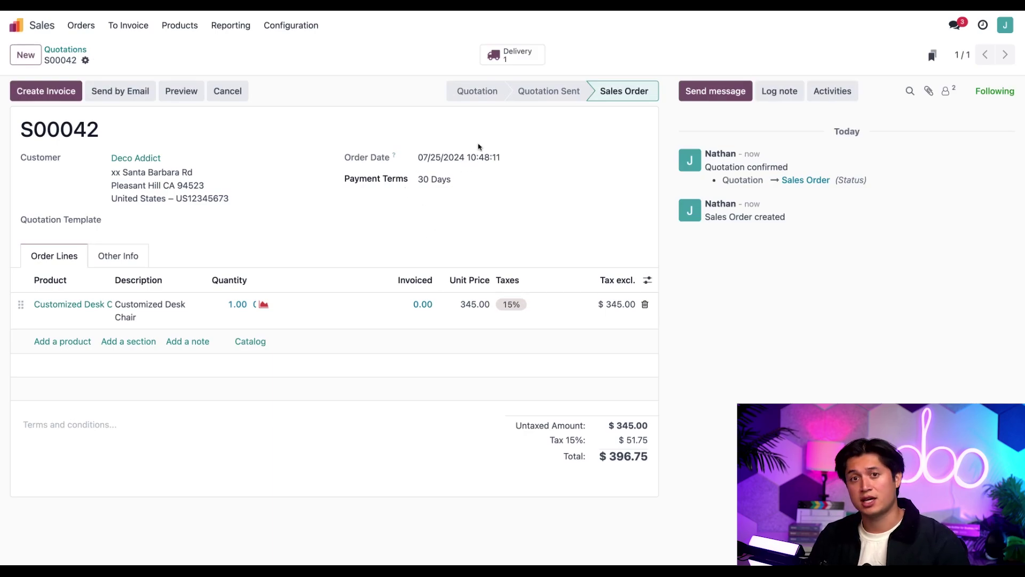
click(510, 62)
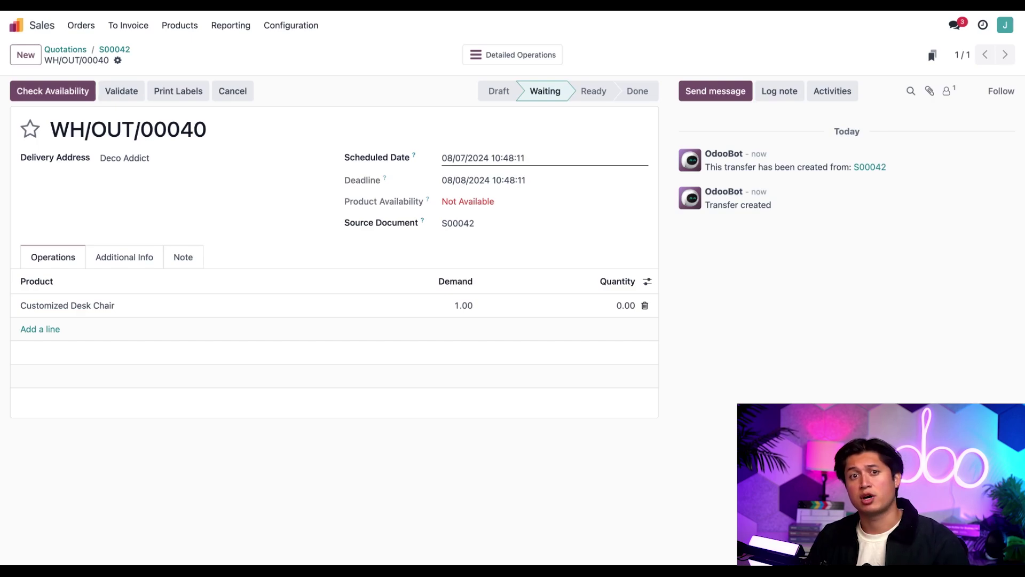
click(75, 305)
Open the Customized Desk Chair from the delivery line to see vendor Azure Interior's 5-day lead time
click(77, 306)
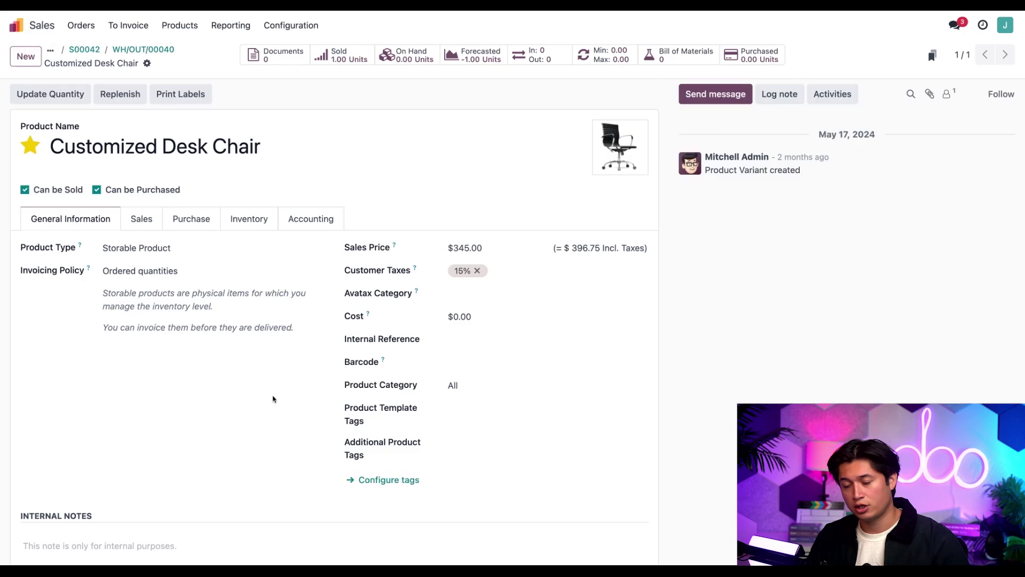
click(196, 221)
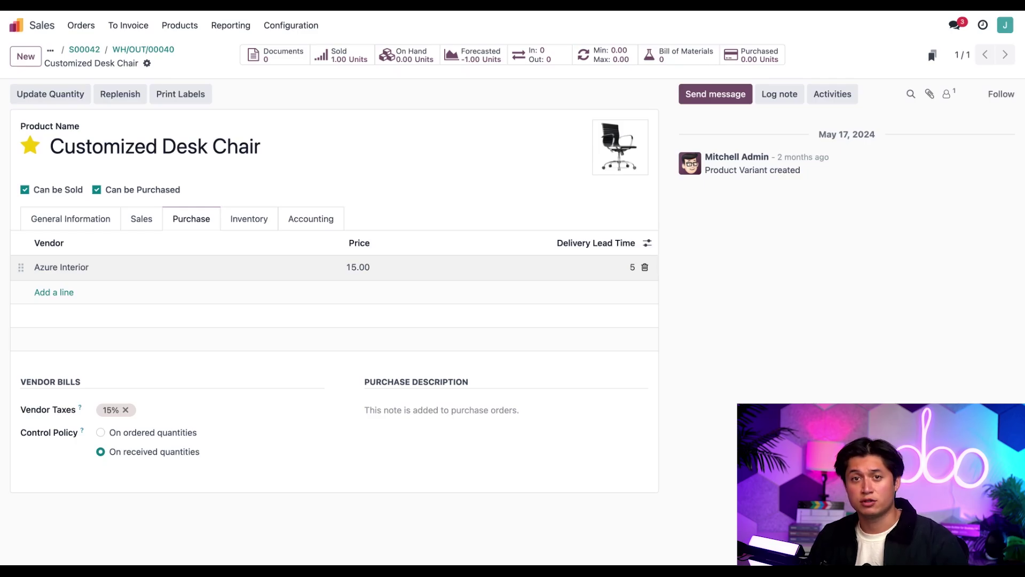
Open the Inventory settings and scroll down to the Advanced Scheduling section
click(20, 26)
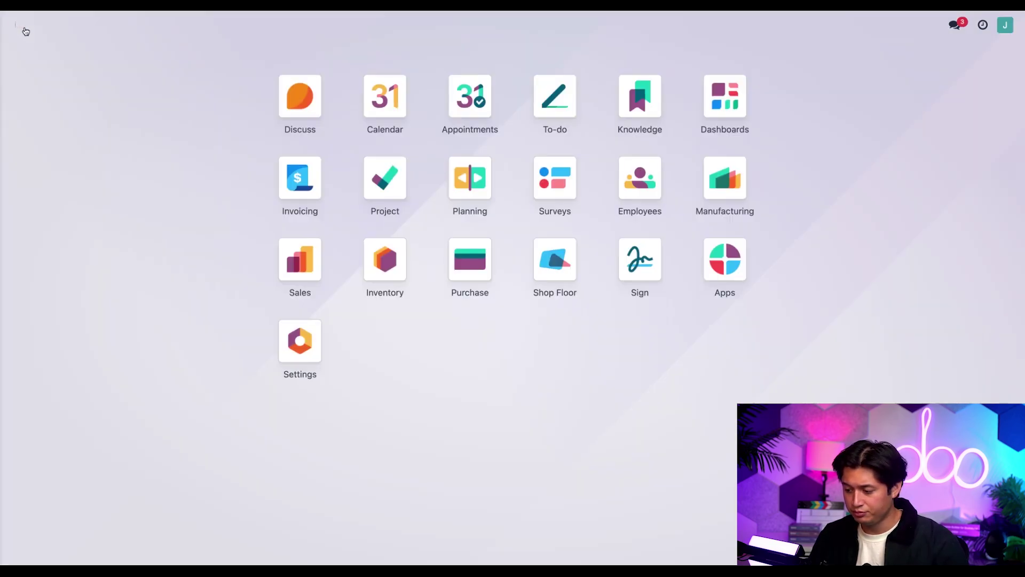
click(380, 261)
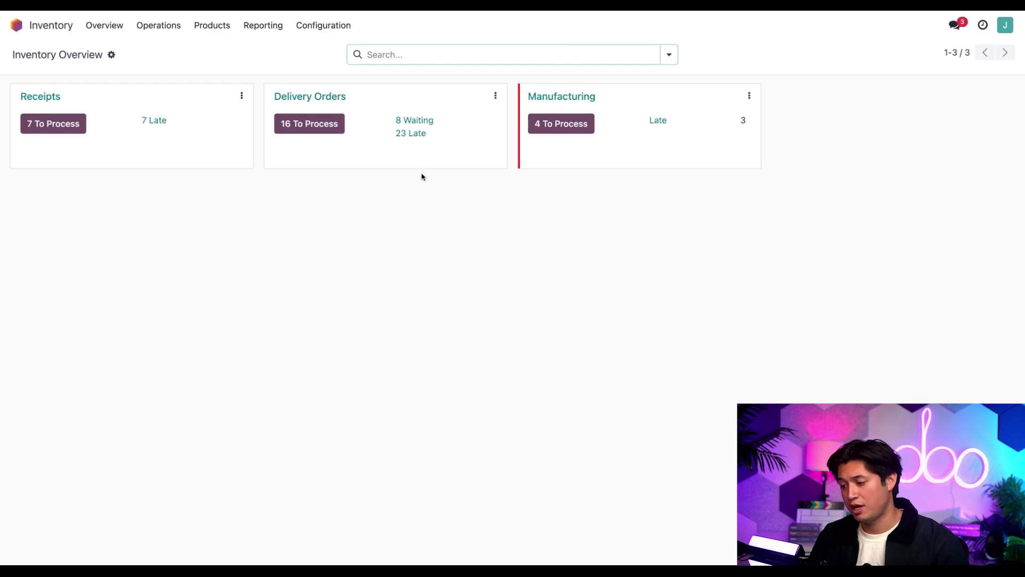
click(330, 26)
click(334, 53)
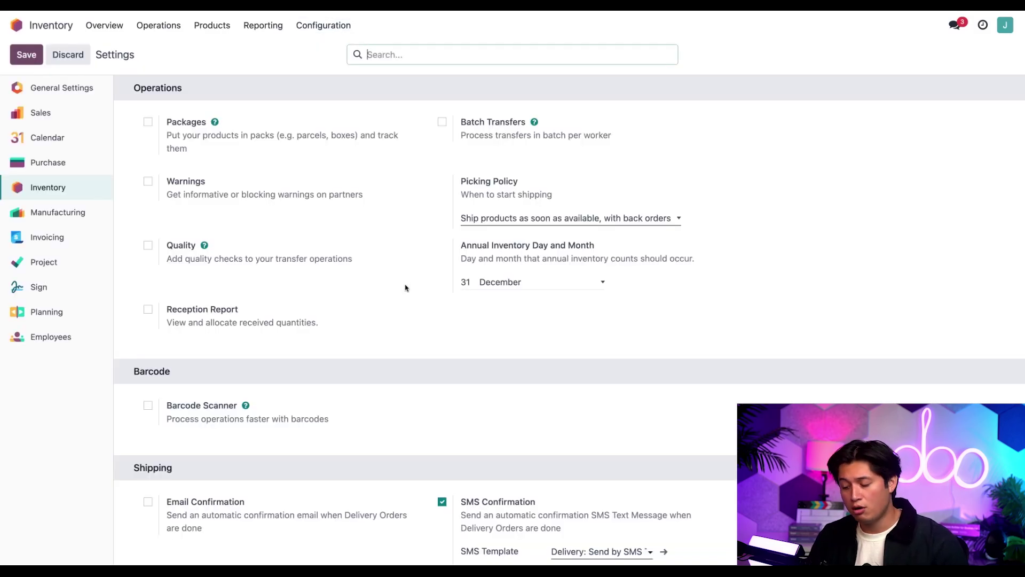
scroll(405, 287, down, 15)
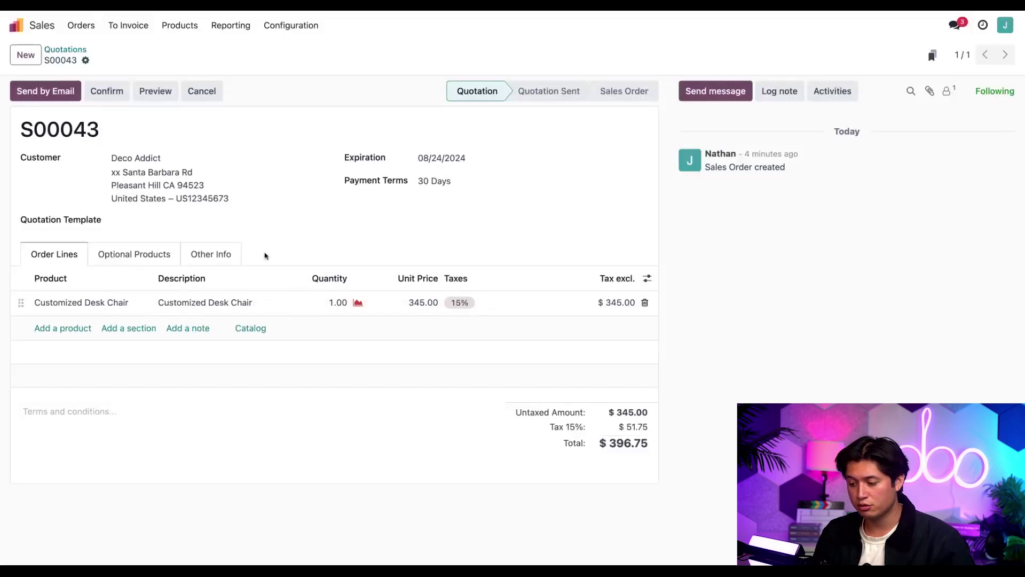
Set S00043's delivery date to 08/05/2024, before the expected 08/08/2024
click(203, 260)
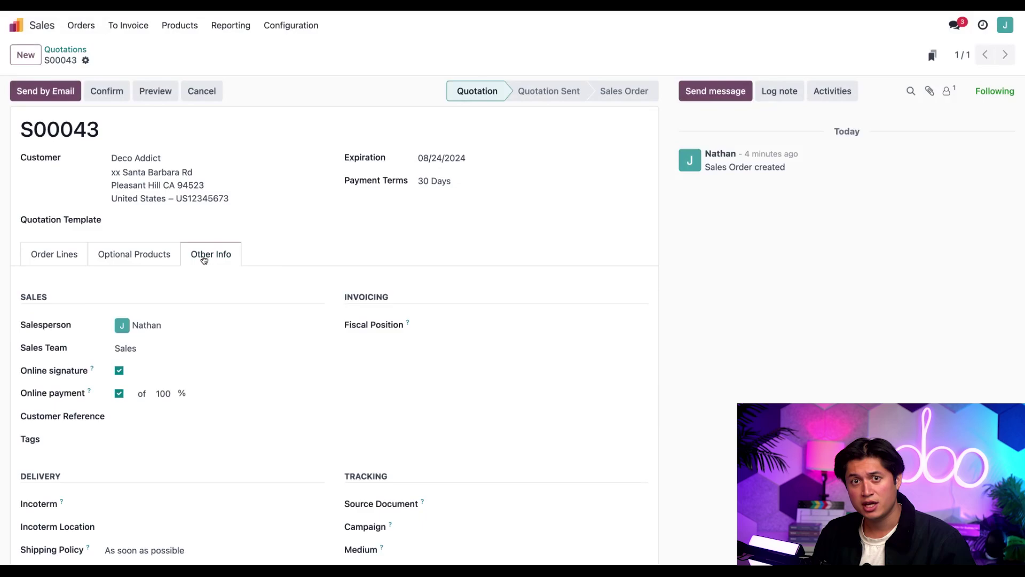
scroll(231, 411, down, 1)
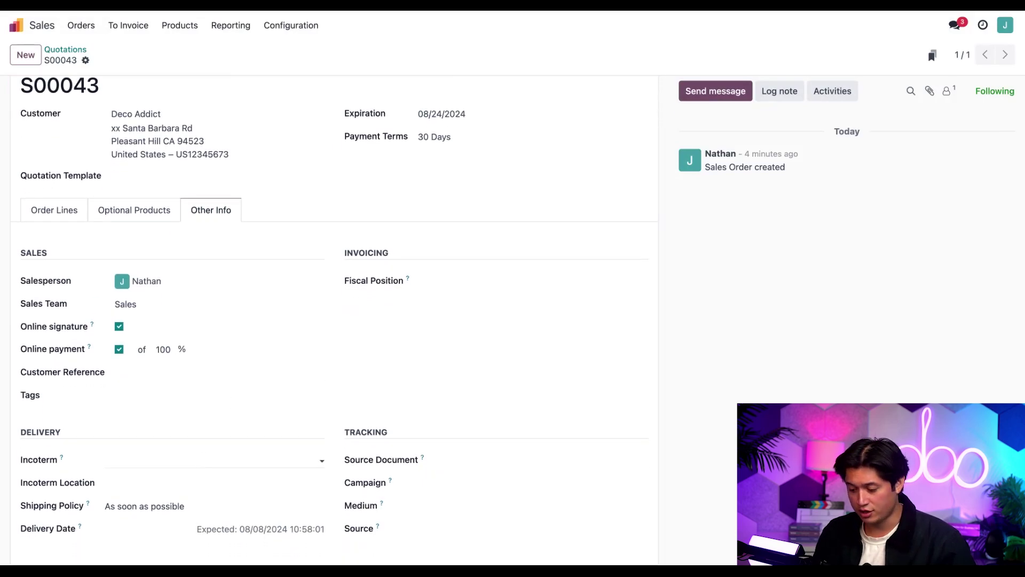
click(142, 528)
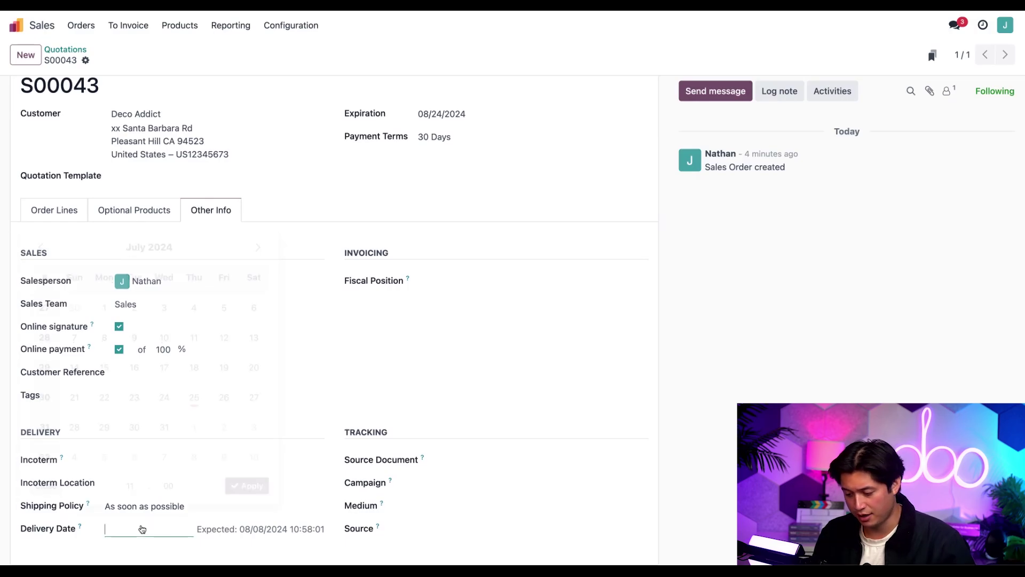
click(105, 474)
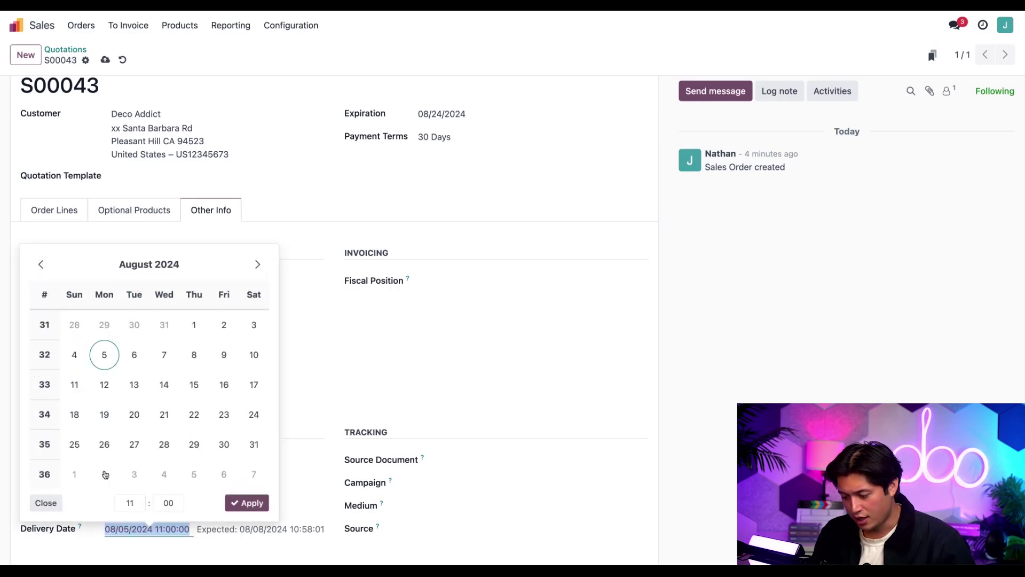
click(238, 503)
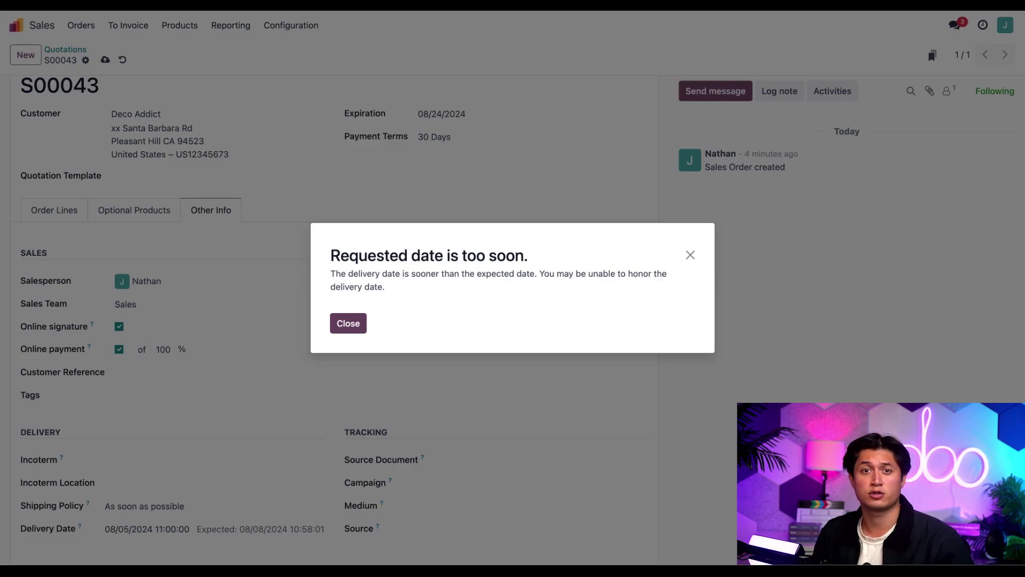
Dismiss the too-soon warning, confirm S00043, and view Purchase RFQs including P00024 for Azure Interior
click(348, 323)
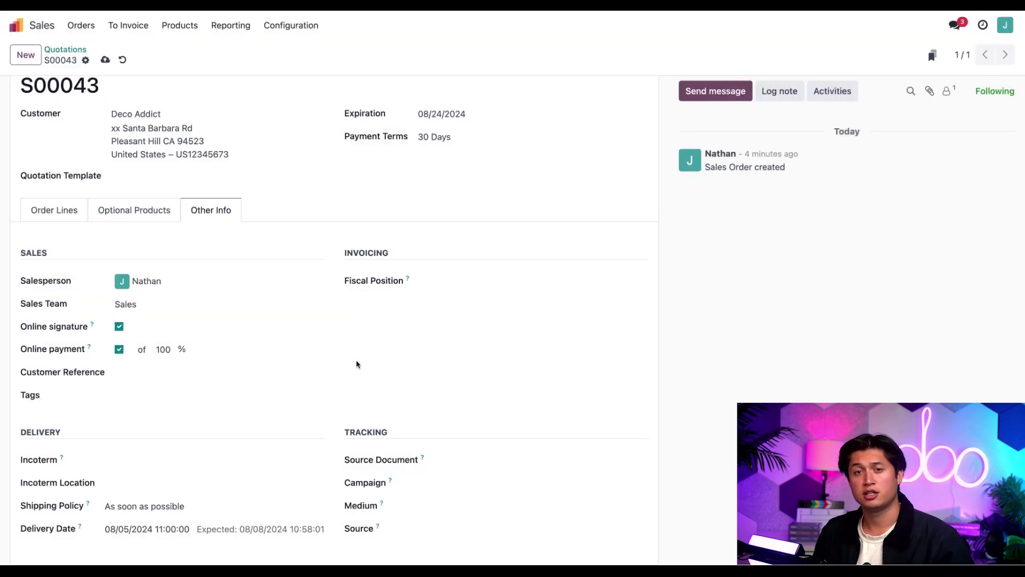
scroll(110, 201, up, 1)
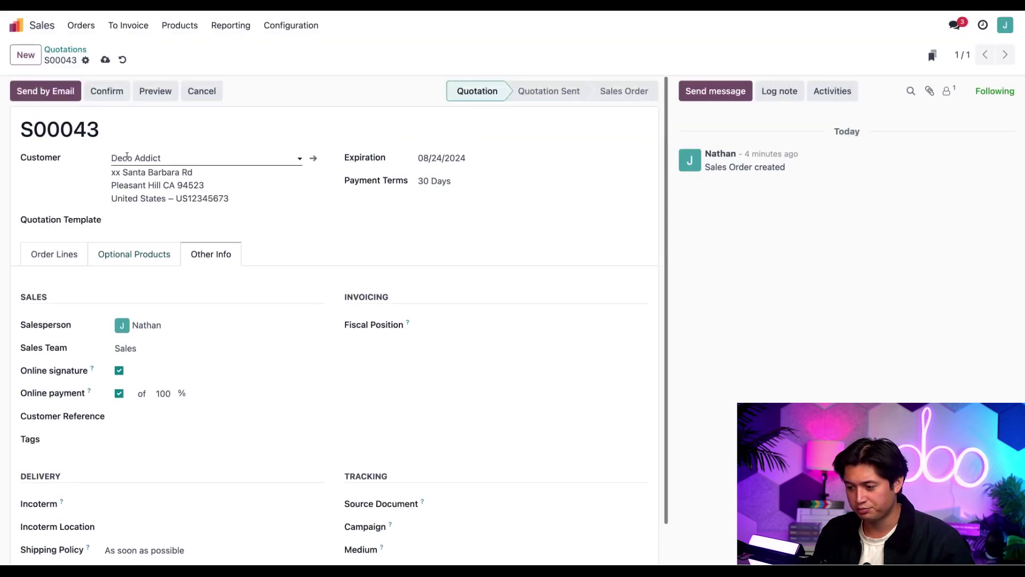
click(107, 91)
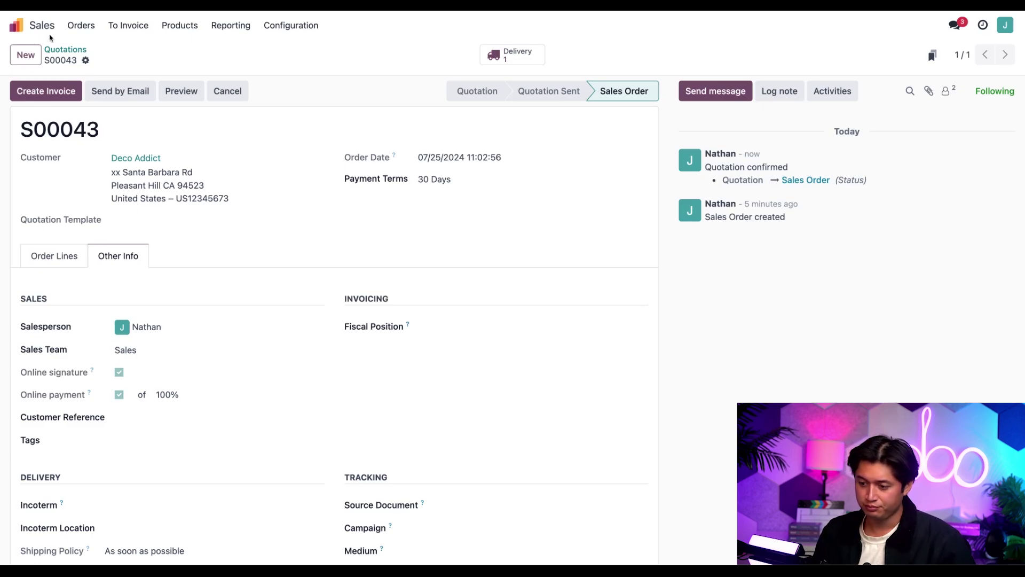
click(16, 25)
click(471, 285)
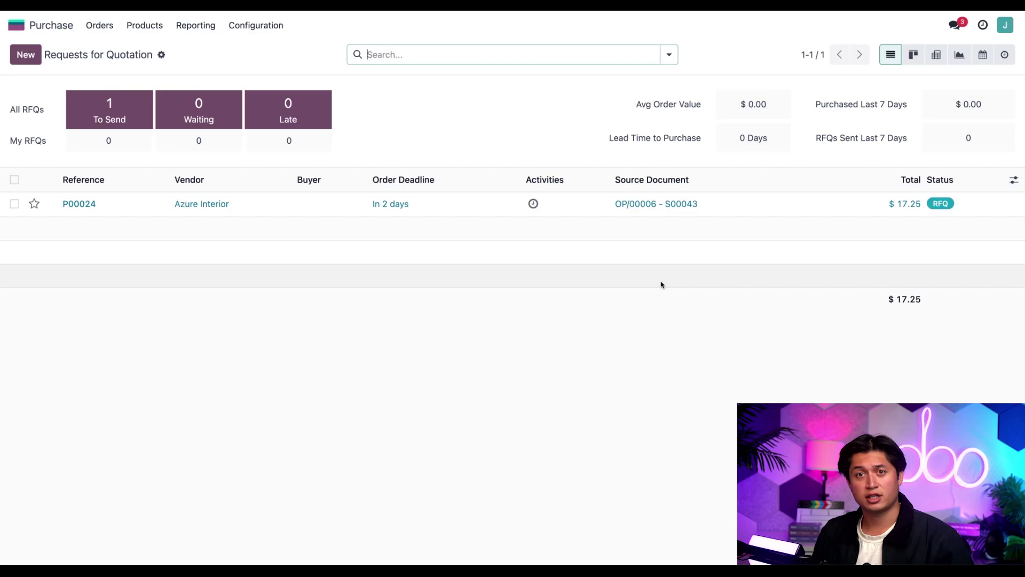
Open RFQ P00024 to see order deadline 07/27/2024 and expected arrival 08/01/2024
click(250, 213)
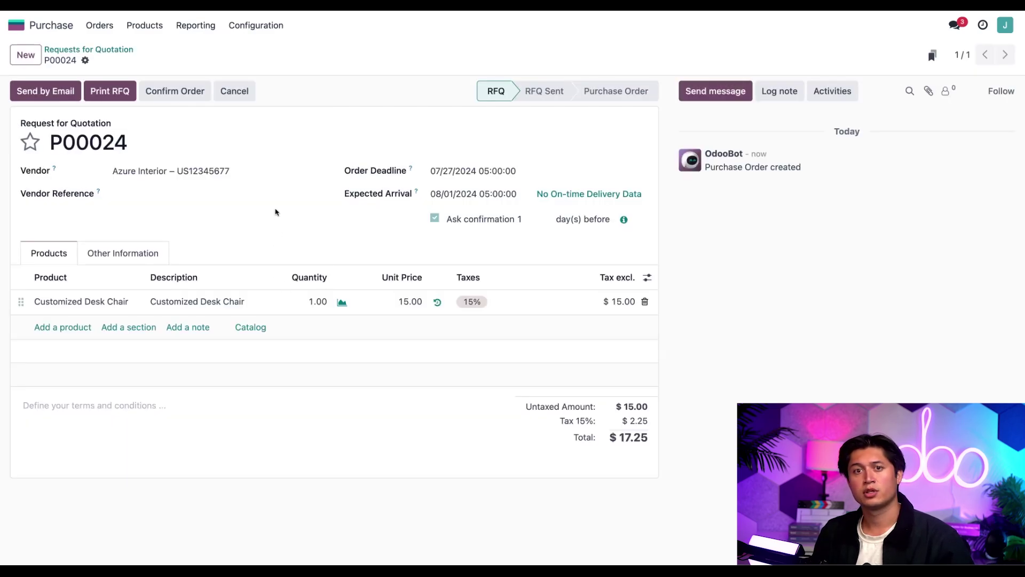